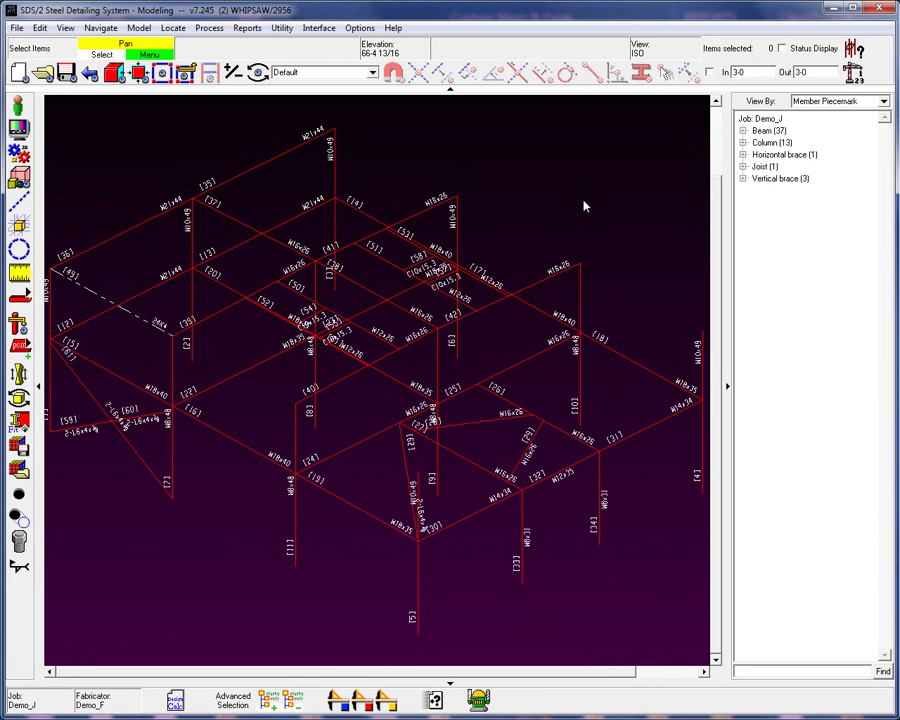
- Pan, rotate and wheel-zoom to close in on beam [12] and braces [59] and [60]
middle_click_drag(585, 207, 615, 222)
scroll(615, 222, "down", 2)
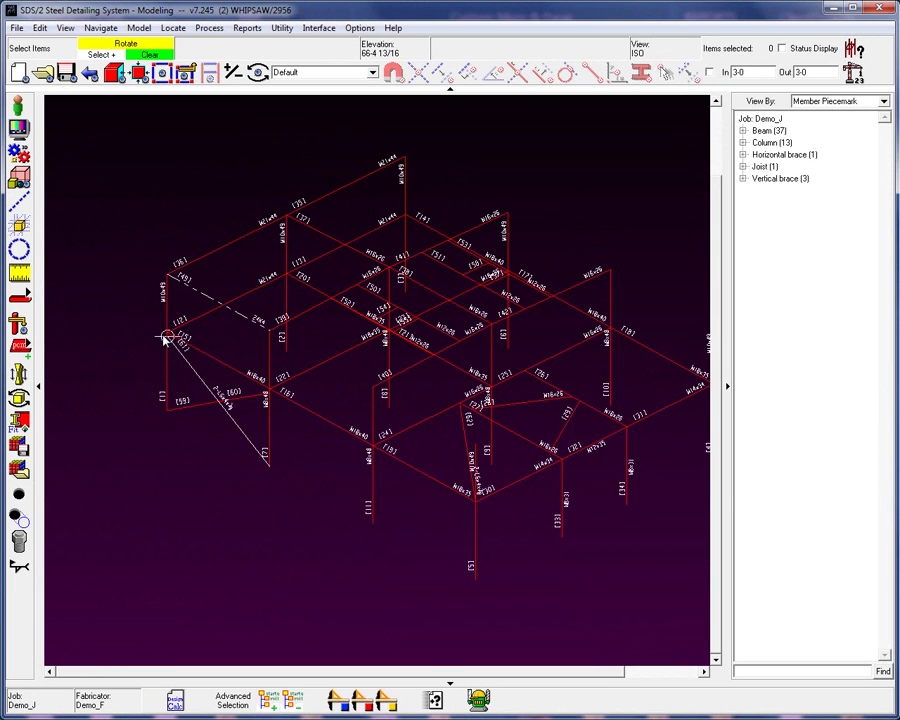
middle_click_drag(166, 336, 147, 350)
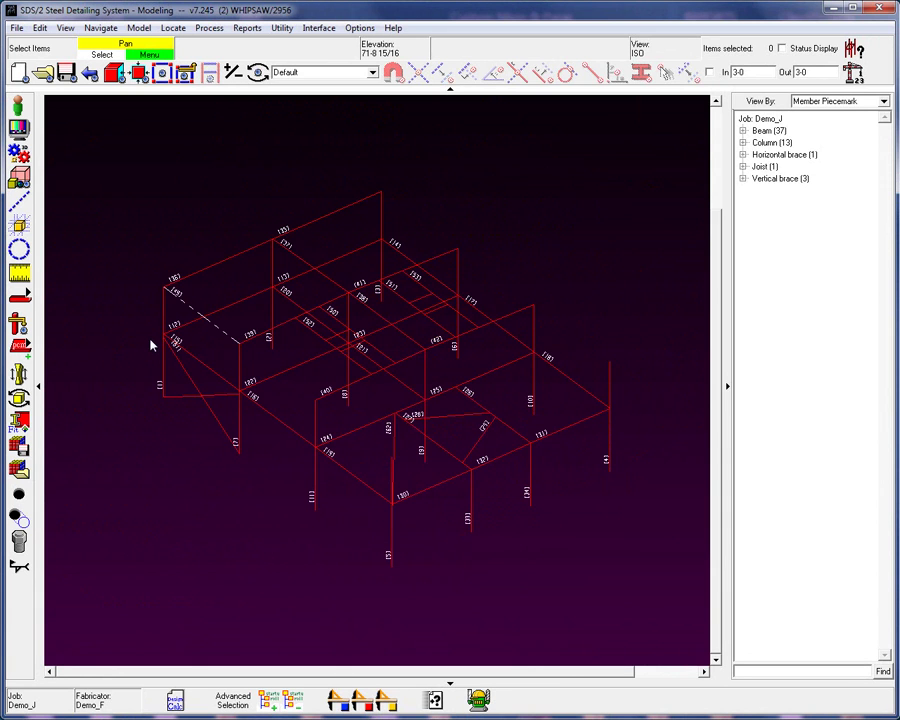
scroll(163, 345, "up", 4)
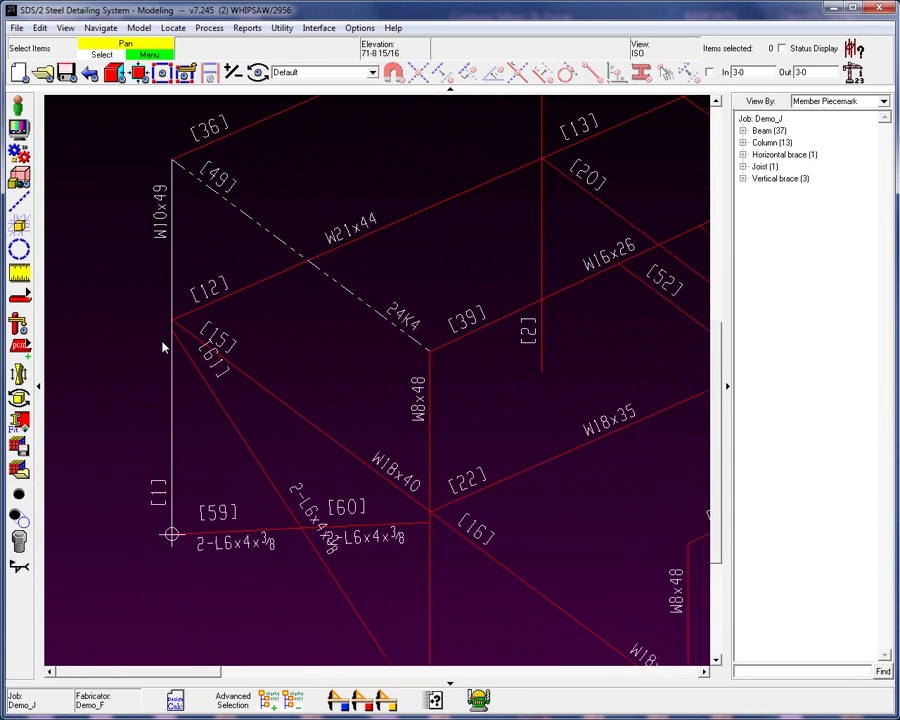
scroll(163, 345, "down", 2)
scroll(392, 235, "down", 1)
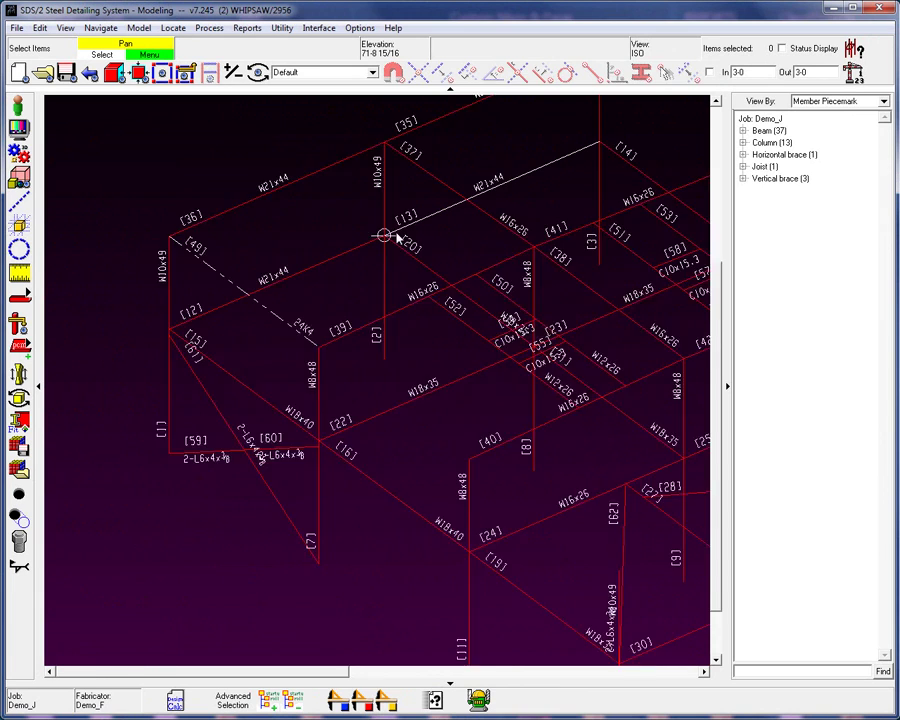
scroll(388, 241, "up", 3)
scroll(383, 243, "down", 5)
scroll(317, 279, "up", 6)
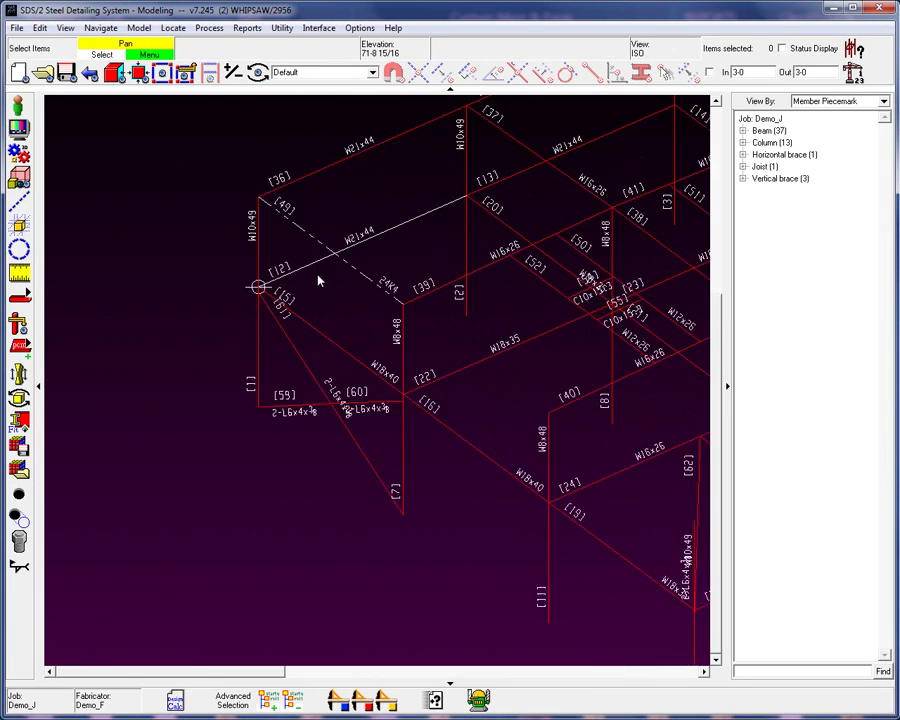
- Tear off the Navigate menu as a floating palette on the right side
left_click(100, 27)
left_click(108, 42)
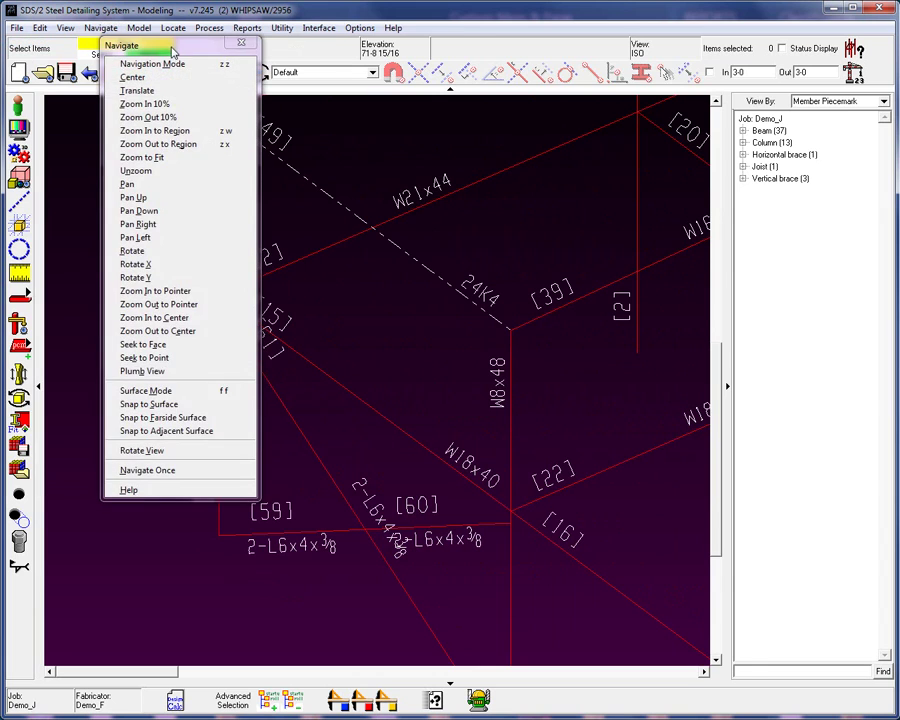
left_click_drag(172, 44, 677, 57)
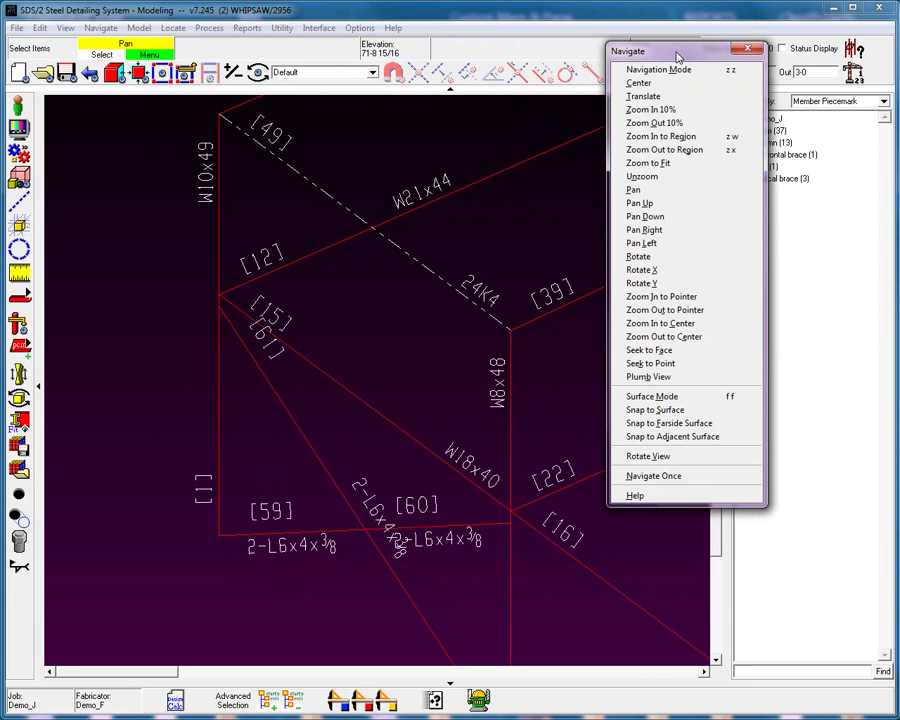
- Zoom In to Region on a boxed area, then Unzoom back to the full model
left_click(678, 140)
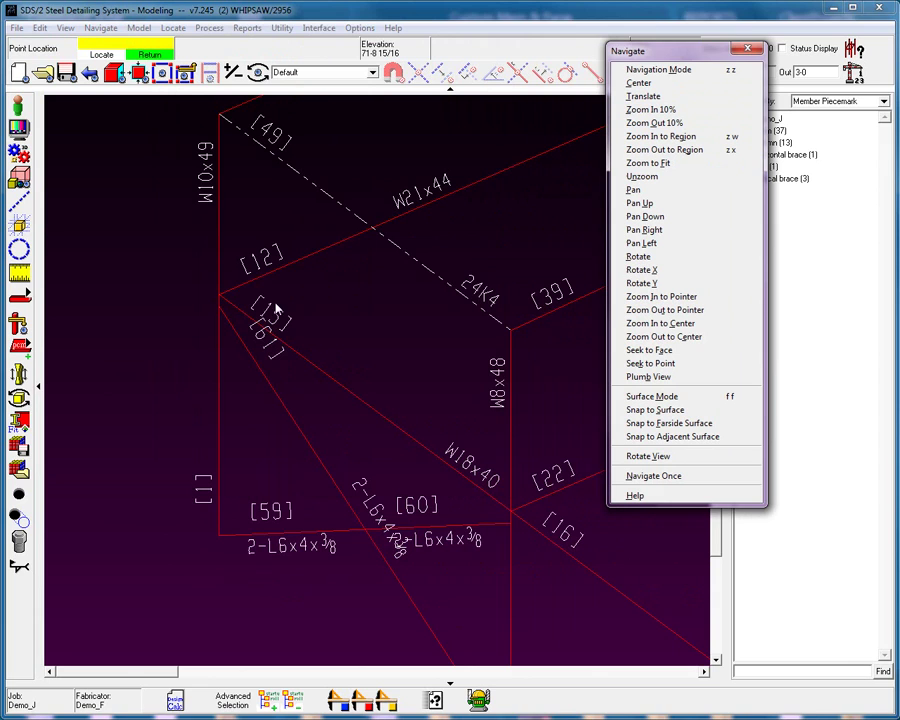
left_click(290, 248)
left_click(153, 382)
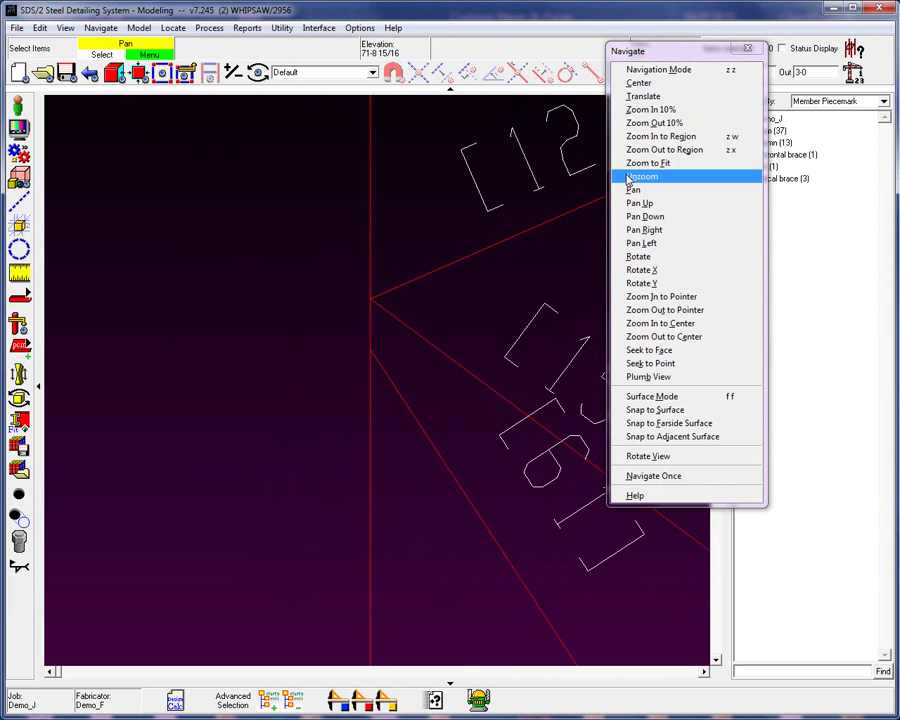
right_click(218, 190)
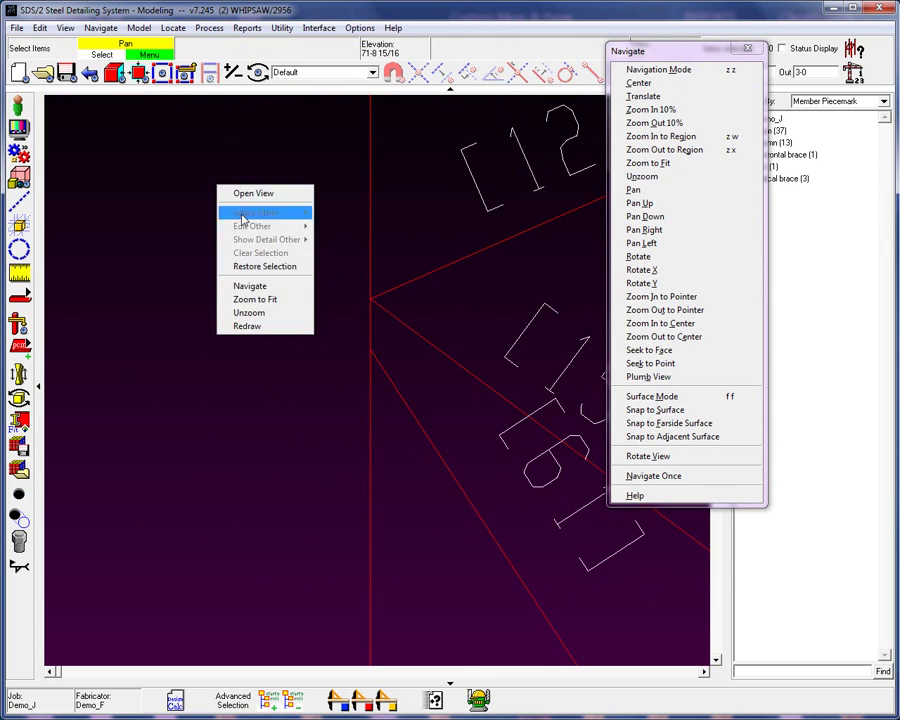
left_click(243, 314)
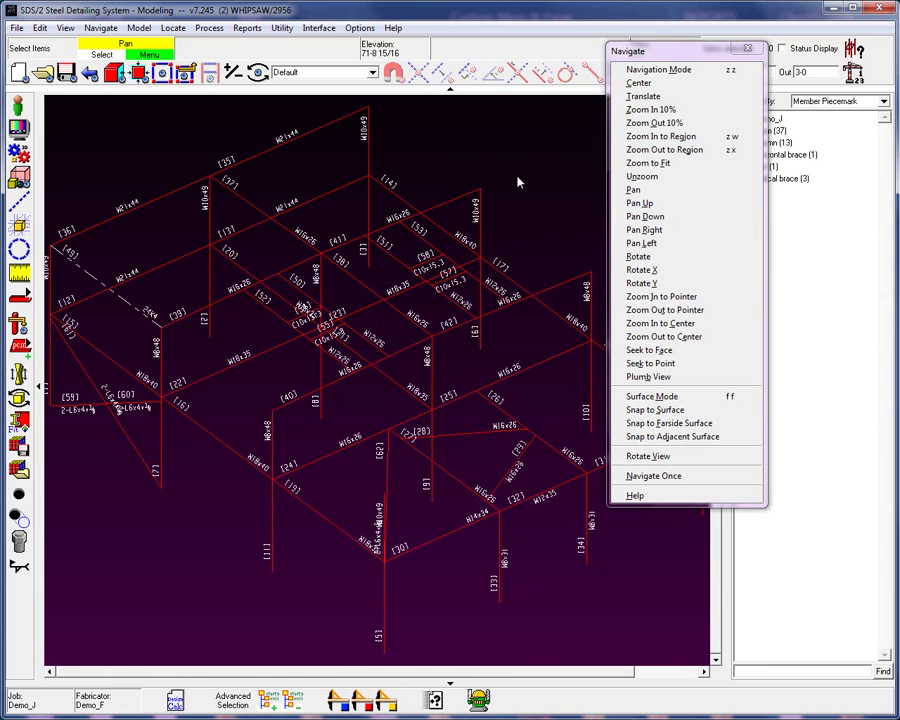
- Zoom Out to Region using a small box, then Unzoom to restore the full model
left_click(680, 150)
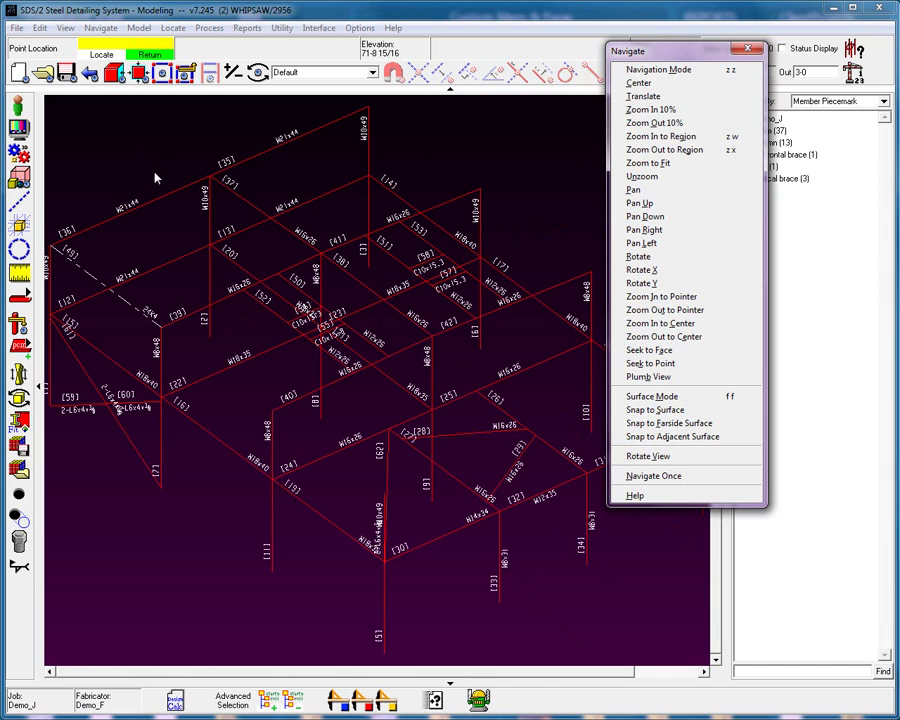
left_click(157, 124)
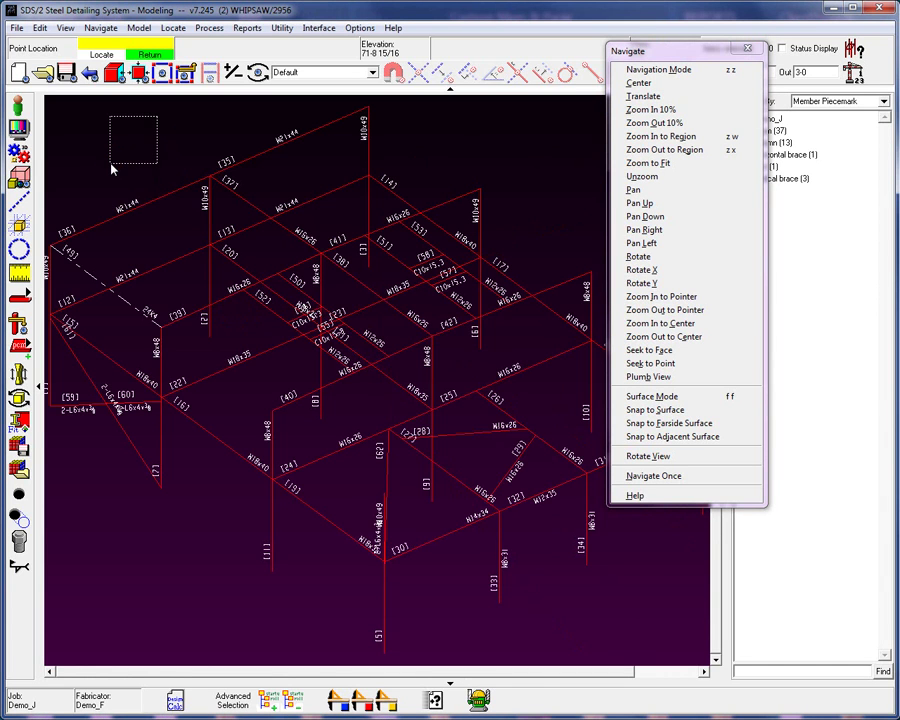
left_click(111, 168)
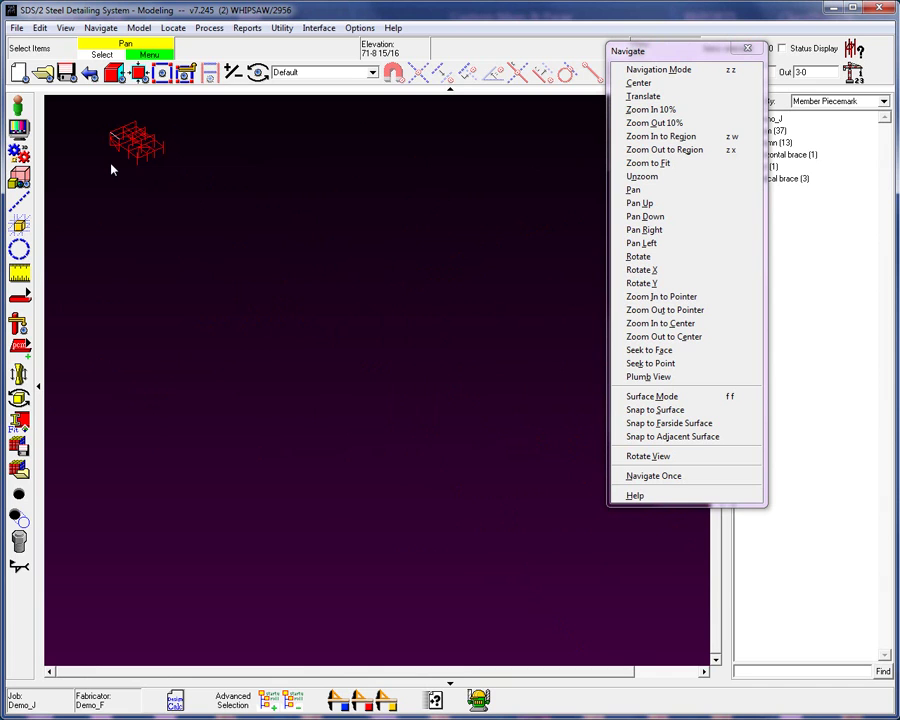
left_click(640, 177)
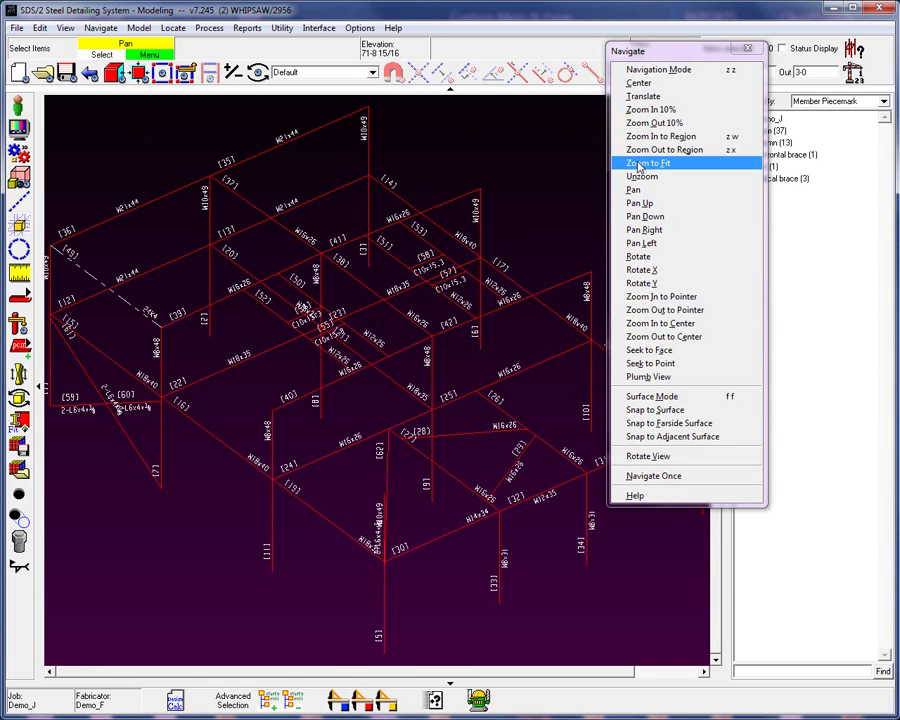
- Select W21x44 beam [12], Zoom to Fit it, scroll out slightly, and close the palette
left_click(152, 276)
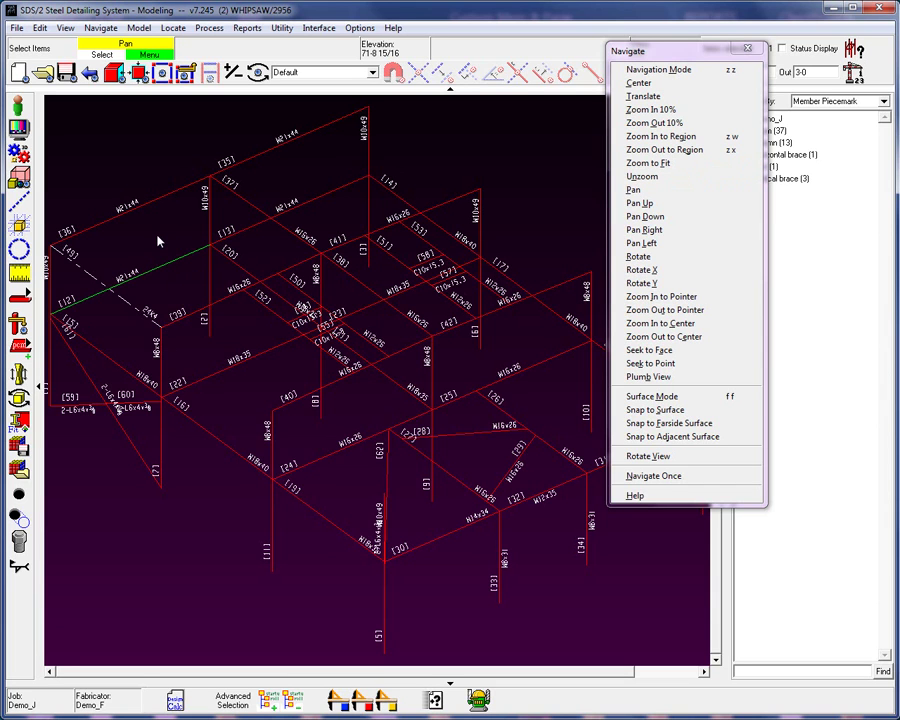
left_click(648, 163)
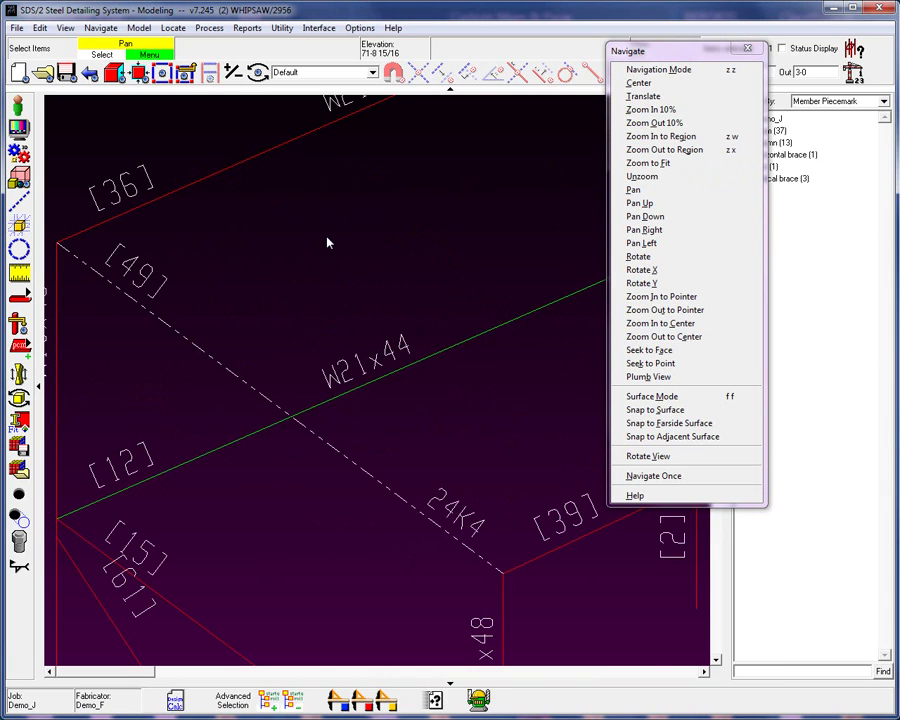
scroll(318, 250, "down", 3)
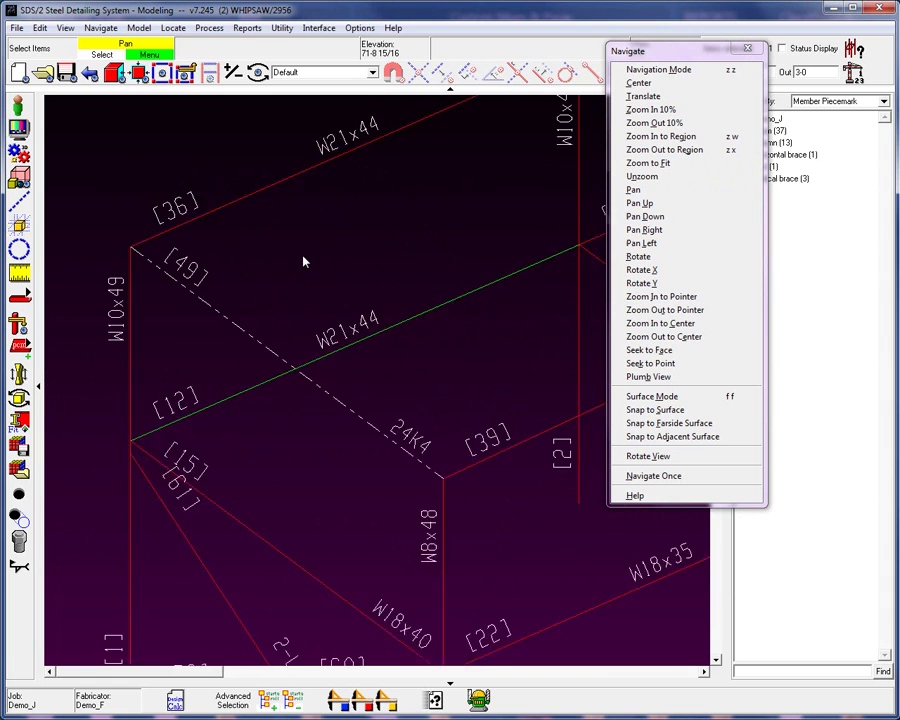
left_click(747, 48)
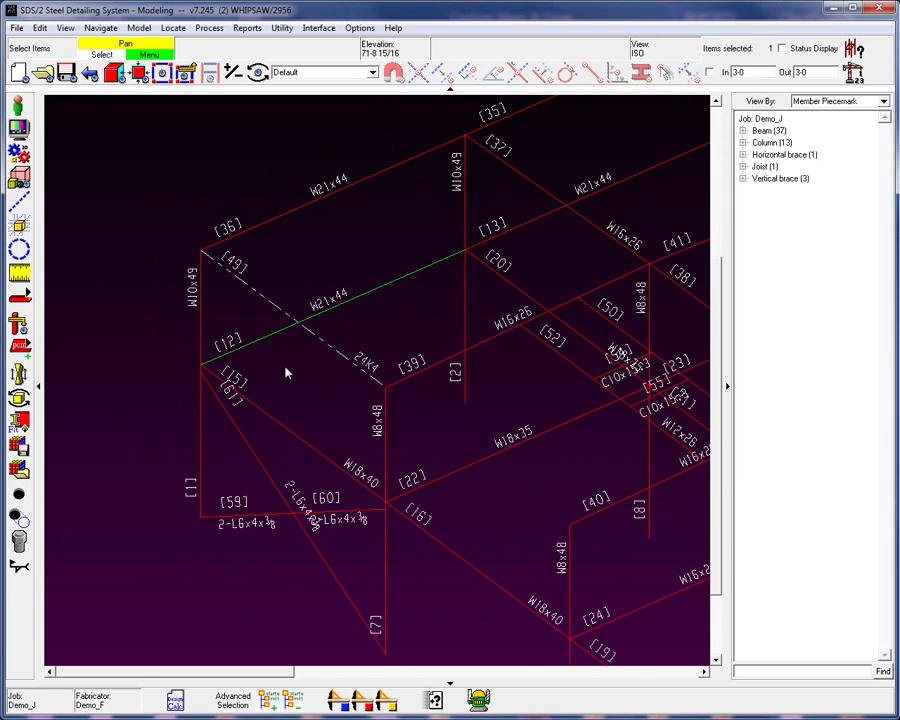
- Check the Shift/Ctrl Select+/Select- modes, then toggle beam [12] off, on, and off again
key("shift")
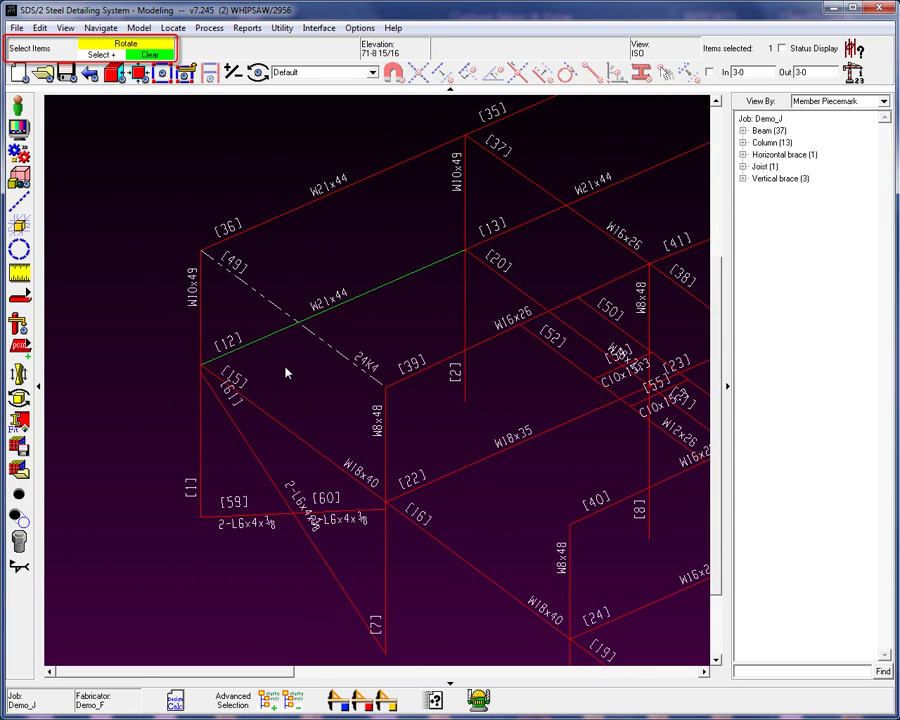
key("ctrl")
right_click(286, 373, "ctrl")
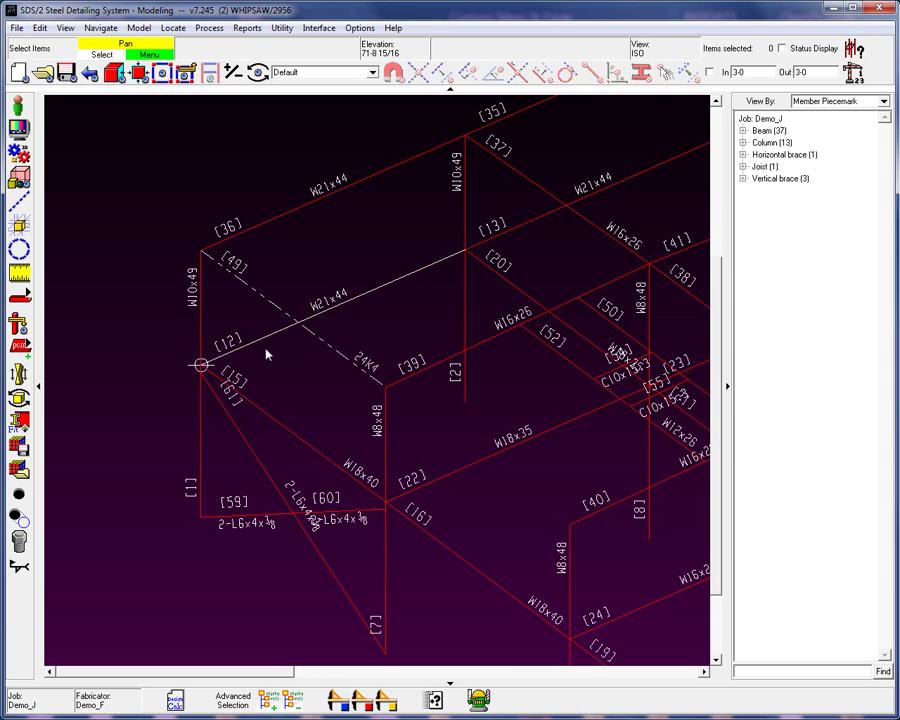
left_click(277, 365)
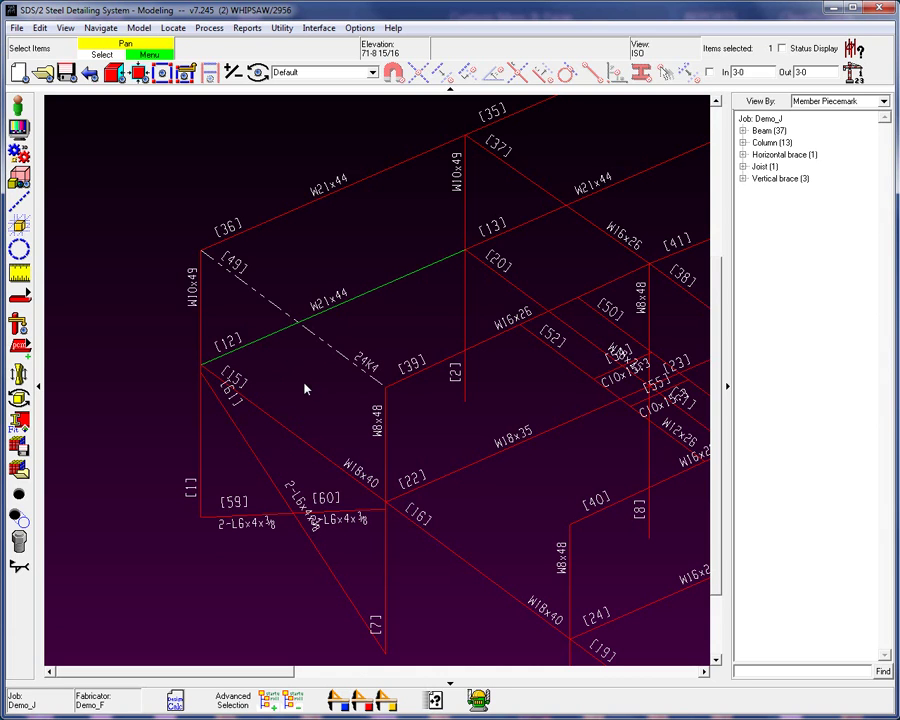
left_click(306, 389)
- Select beam [12], then drag a selection box around the left-end members
left_click(249, 353)
left_click_drag(112, 295, 463, 598)
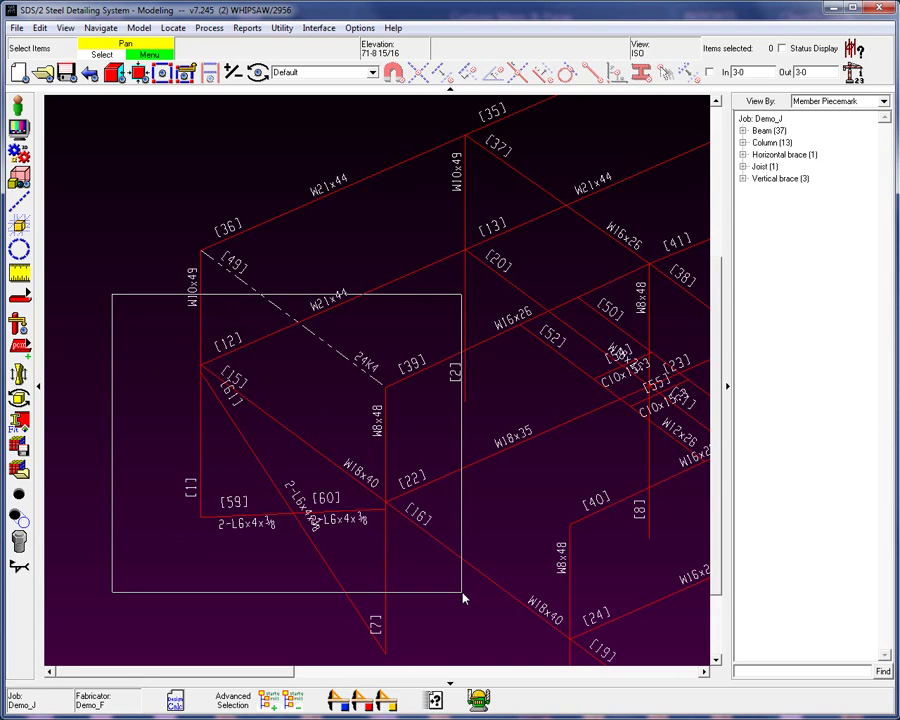
- Box the left bay, then redraw a smaller box from near [12] to select seven members
left_click_drag(463, 598, 462, 596)
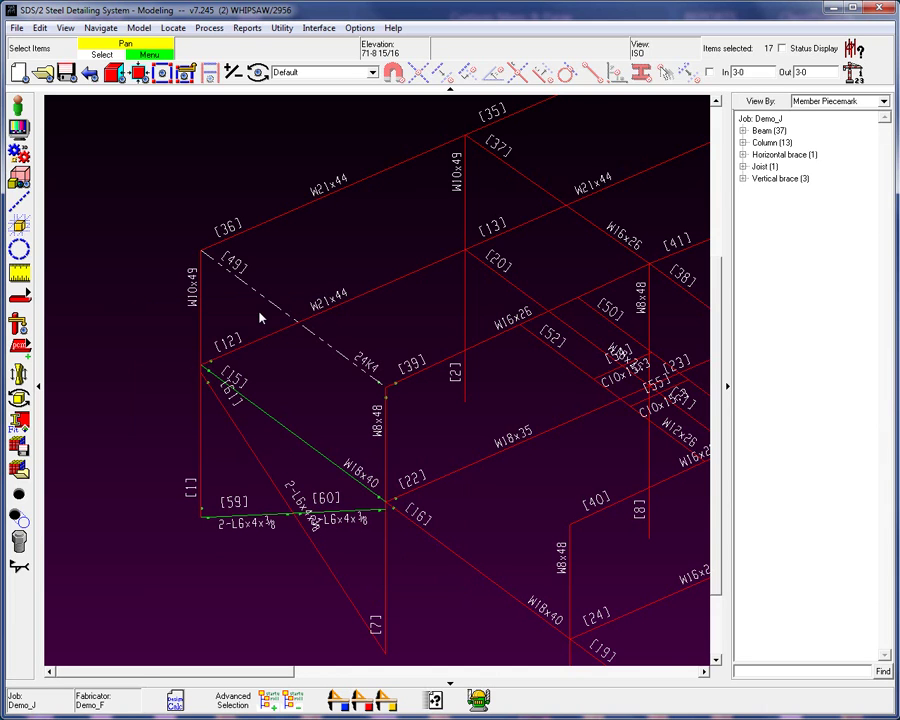
left_click_drag(258, 313, 155, 432)
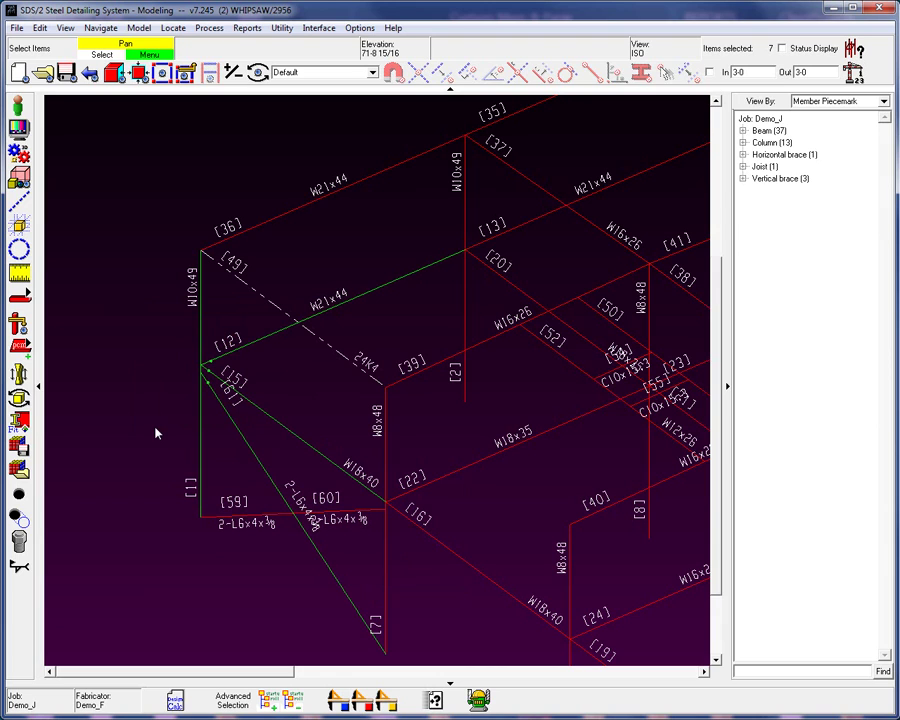
- Remove the W18x40 brace, keep beam [12], and box-add three nearby members for nine selected
key("ctrl")
left_click(264, 418, "ctrl")
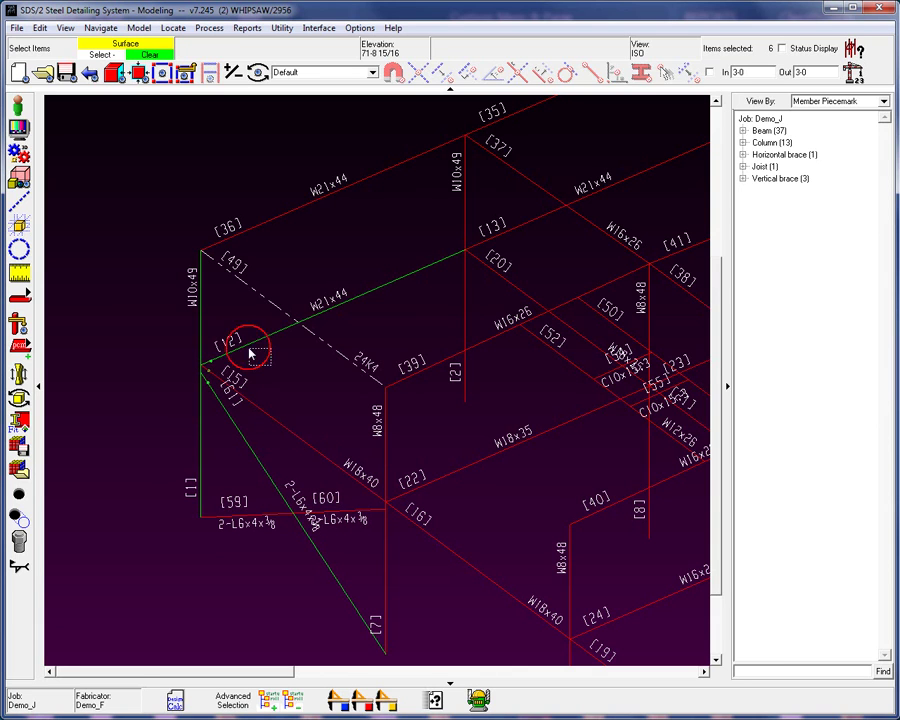
left_click(236, 337, "ctrl")
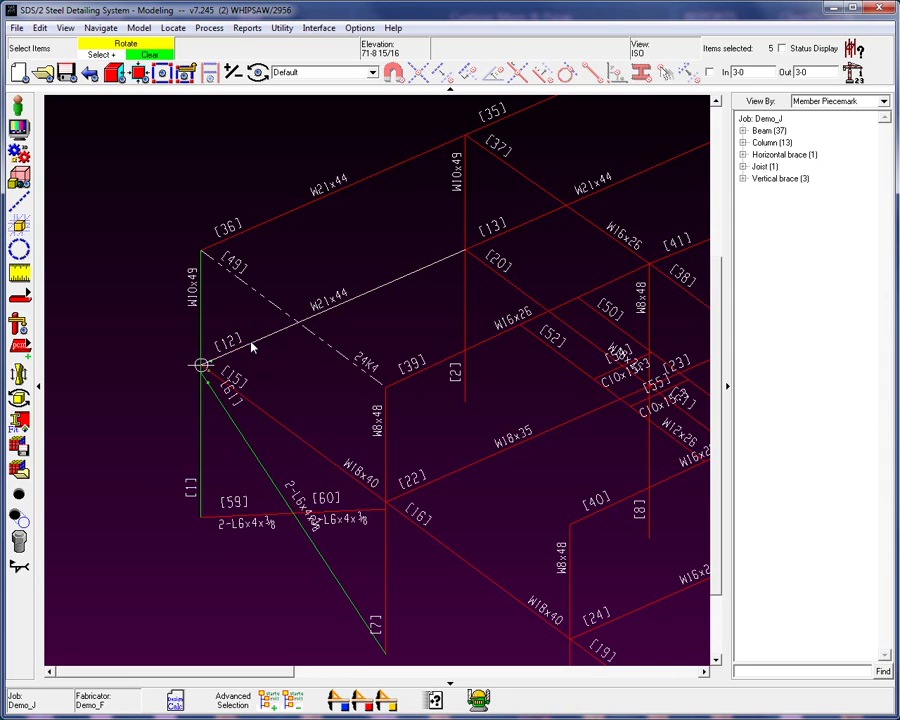
middle_click(252, 347, "shift")
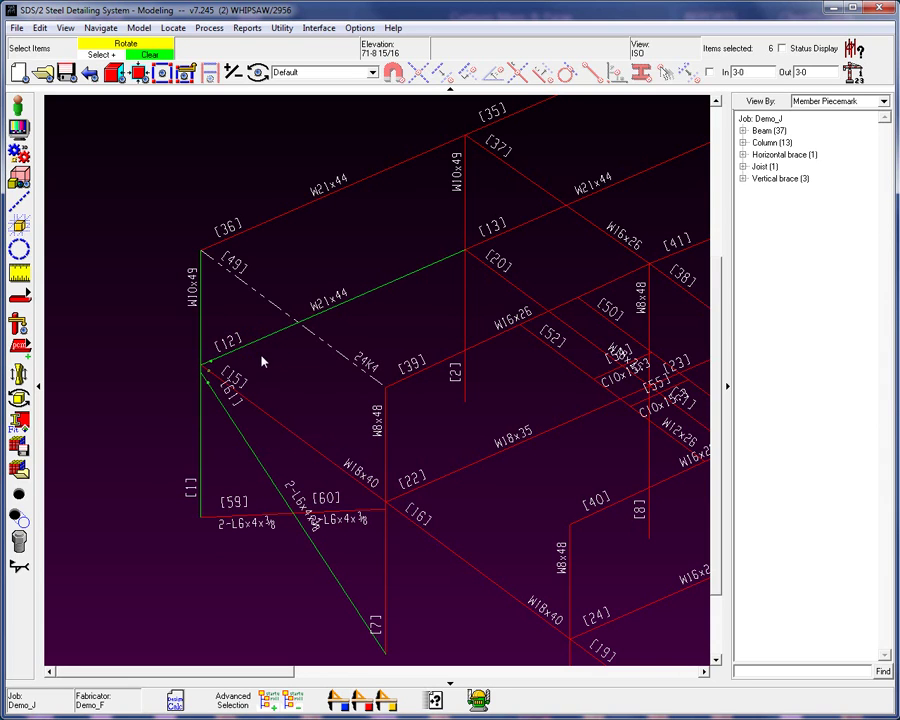
middle_click_drag(293, 400, 238, 547, "shift")
right_click(250, 234)
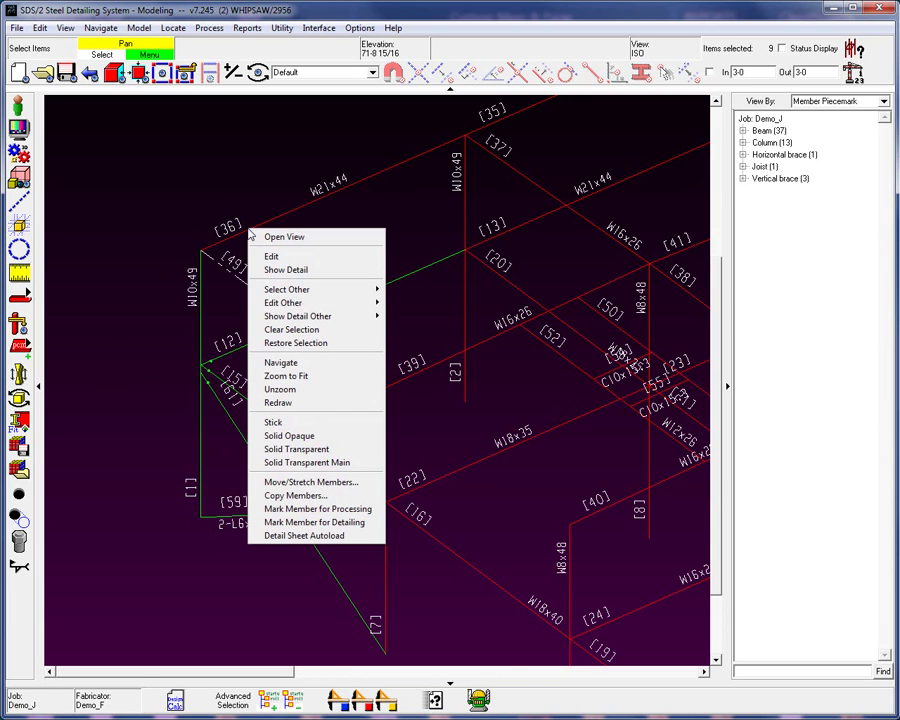
mouse_move(323, 289)
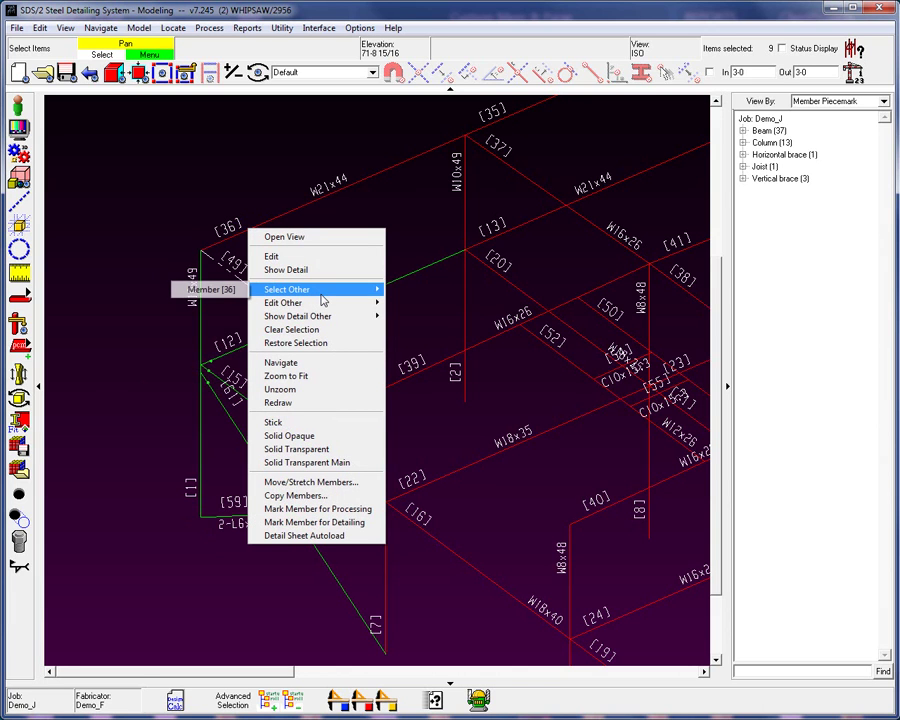
left_click(207, 290)
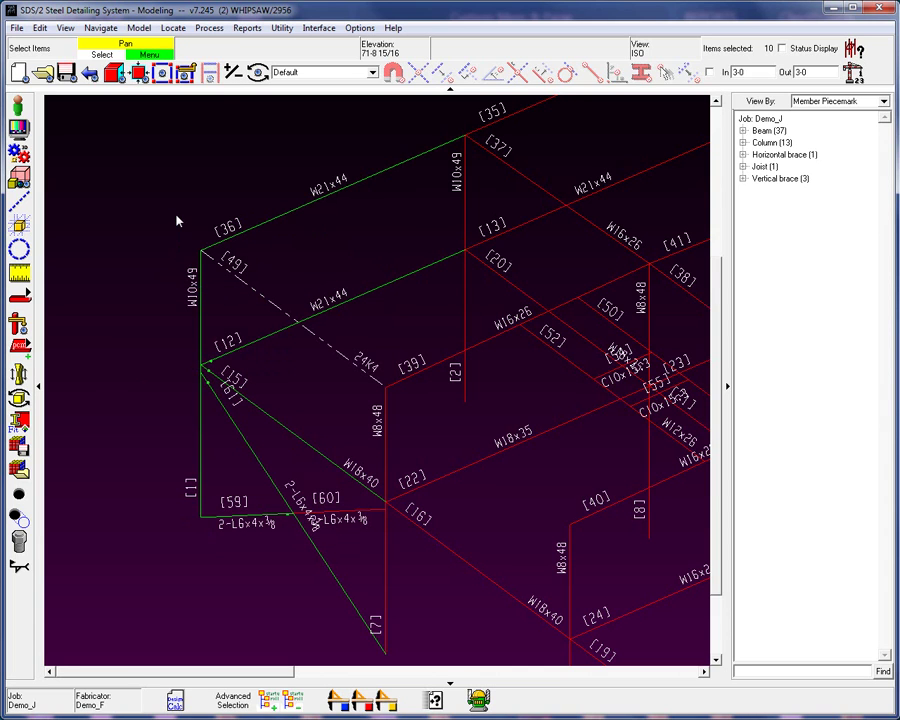
right_click(266, 223)
mouse_move(285, 280)
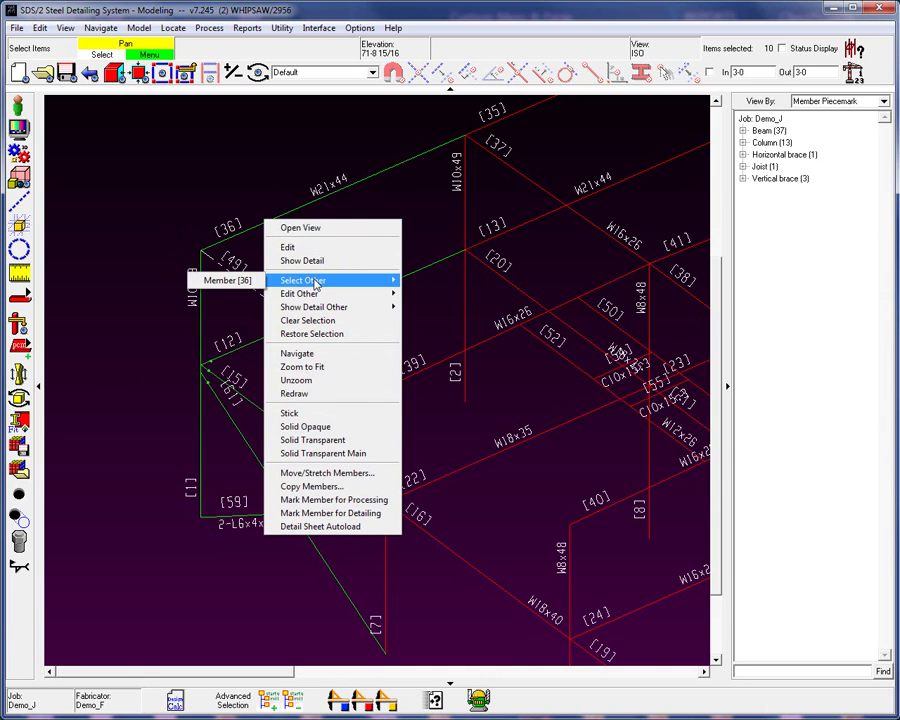
left_click(238, 283)
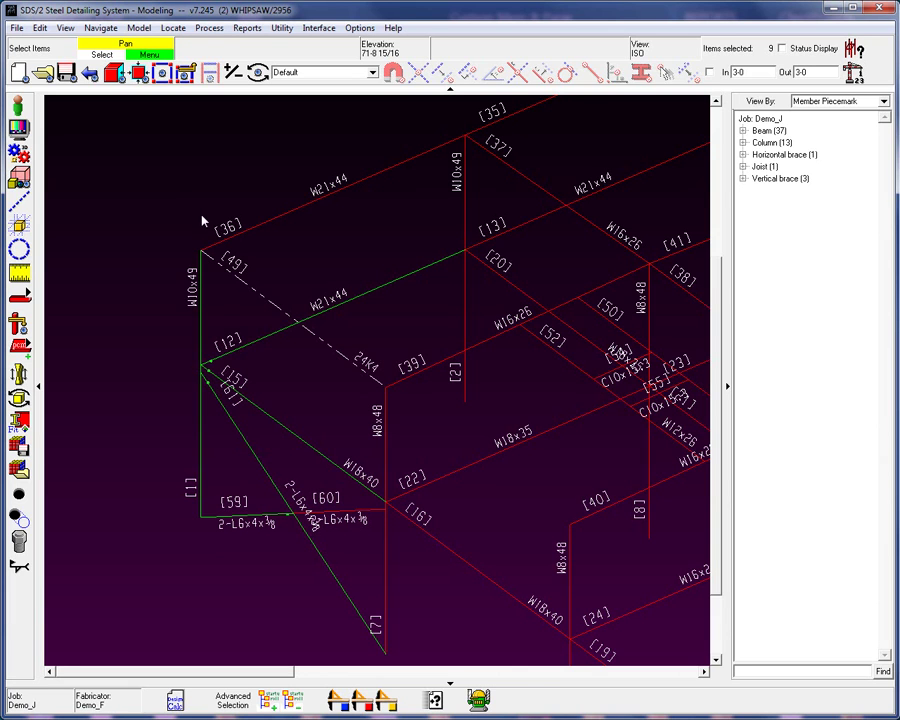
- Open Beam Edit for beam [12] alone, accept it, then reopen it by double-clicking [12]
left_click(250, 355)
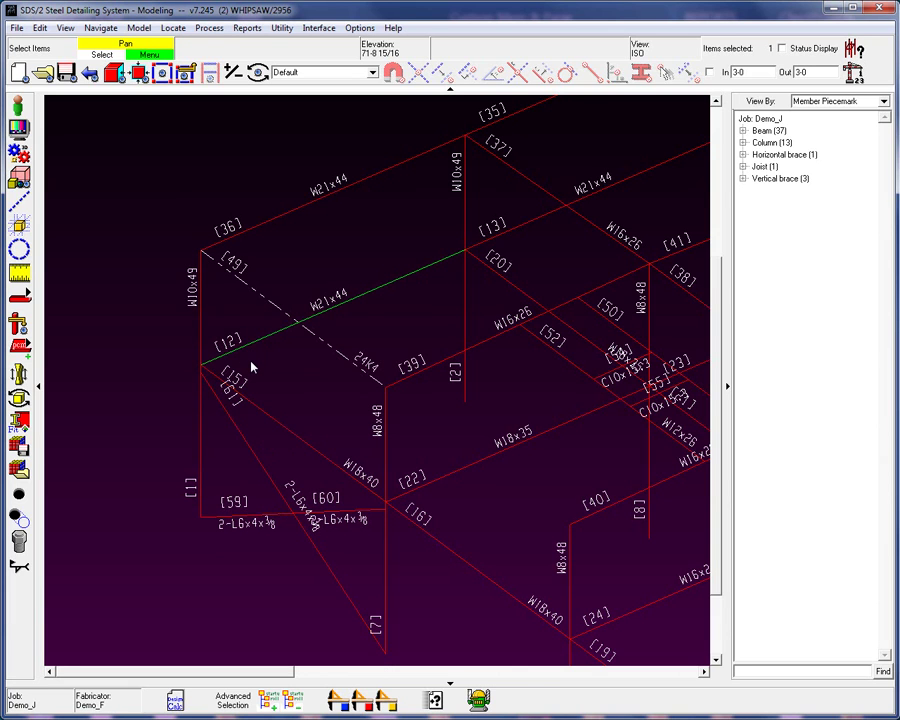
right_click(252, 368)
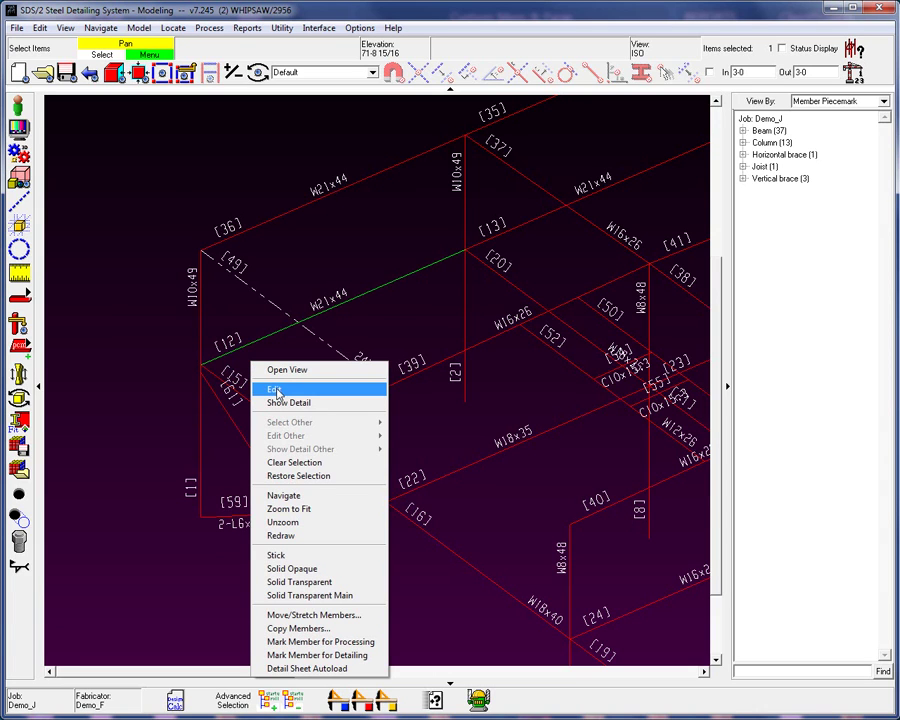
left_click(277, 390)
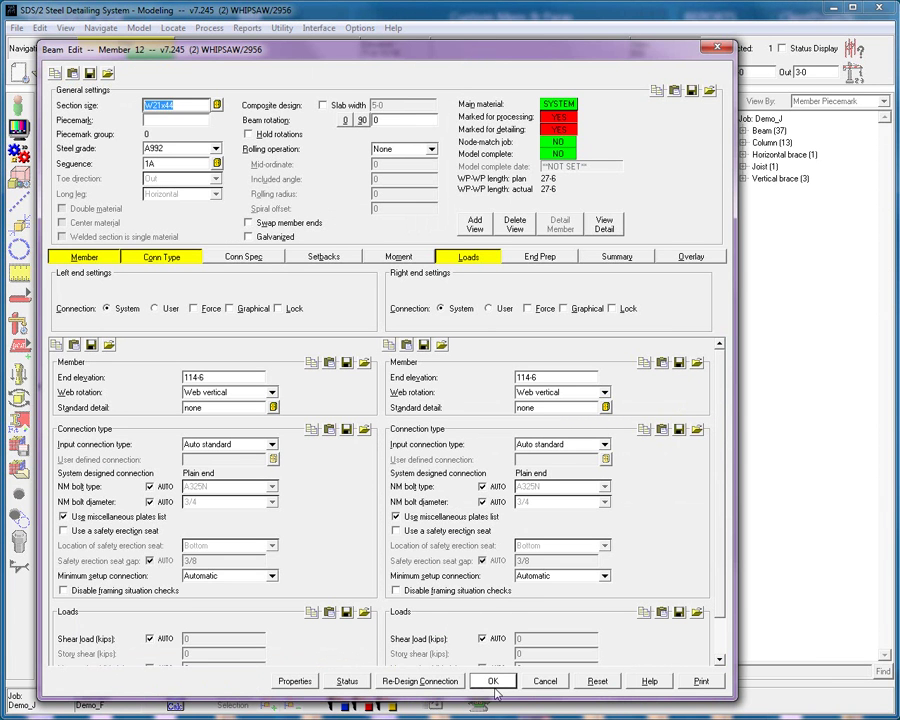
left_click(493, 681)
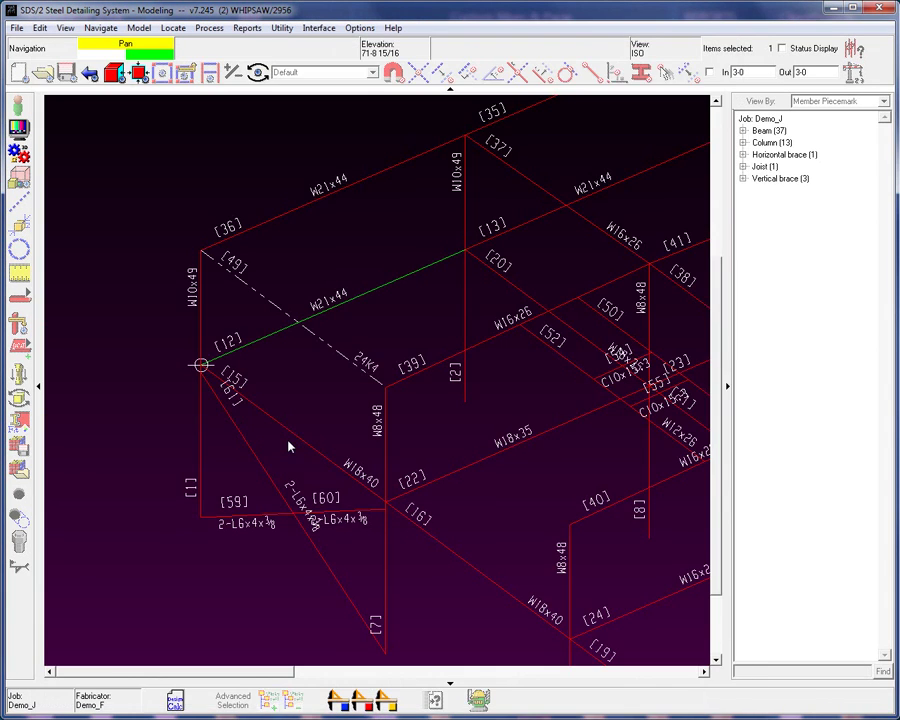
left_click(256, 343)
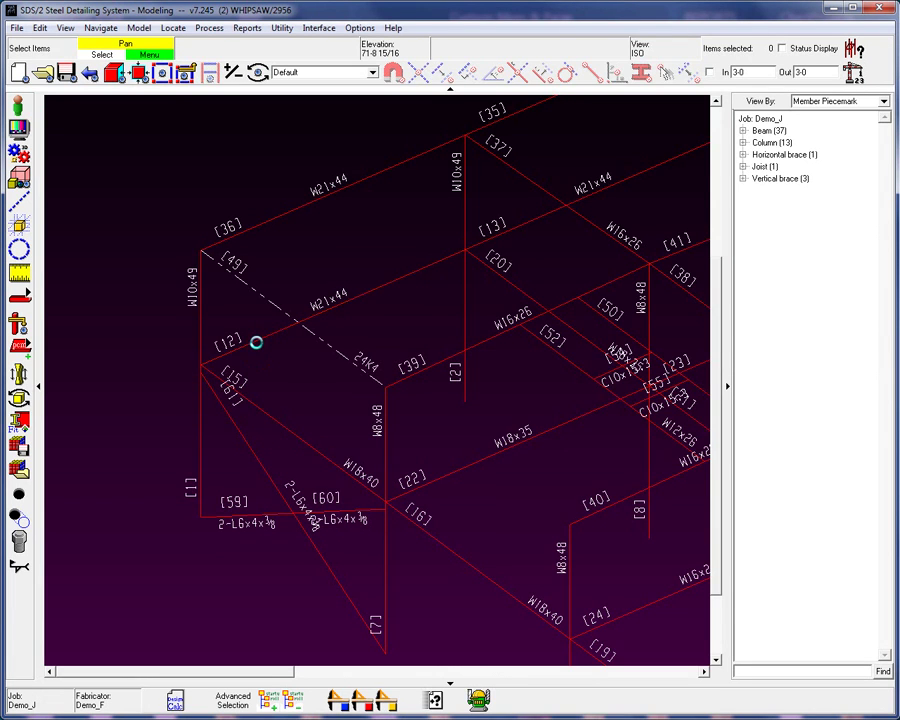
double_click(256, 343)
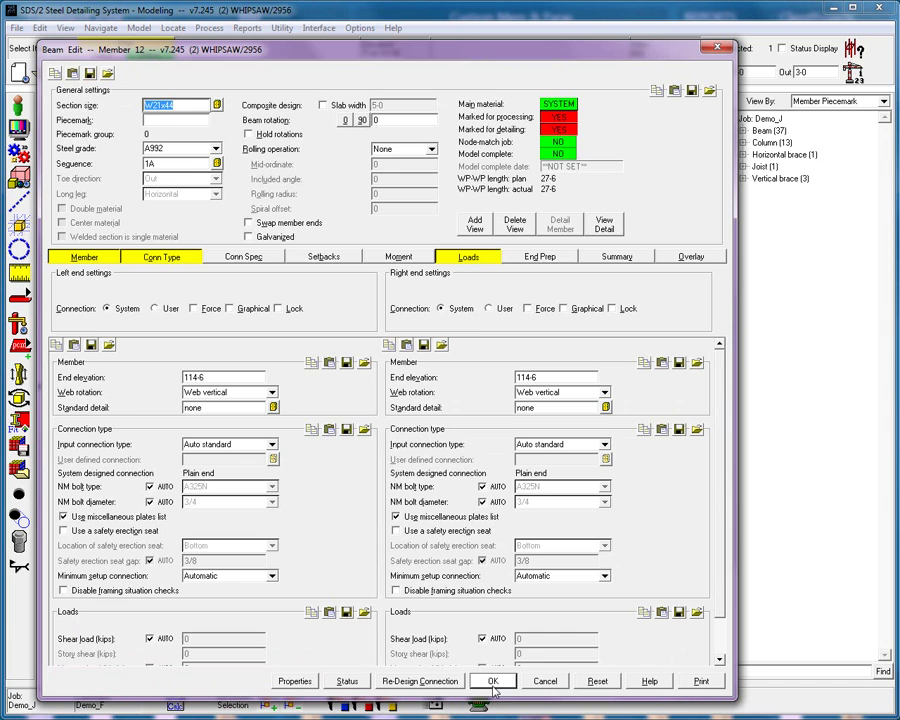
- Add a brace to beam [12] and open Beam Edit (Multiple Members), then cancel it
key("Return")
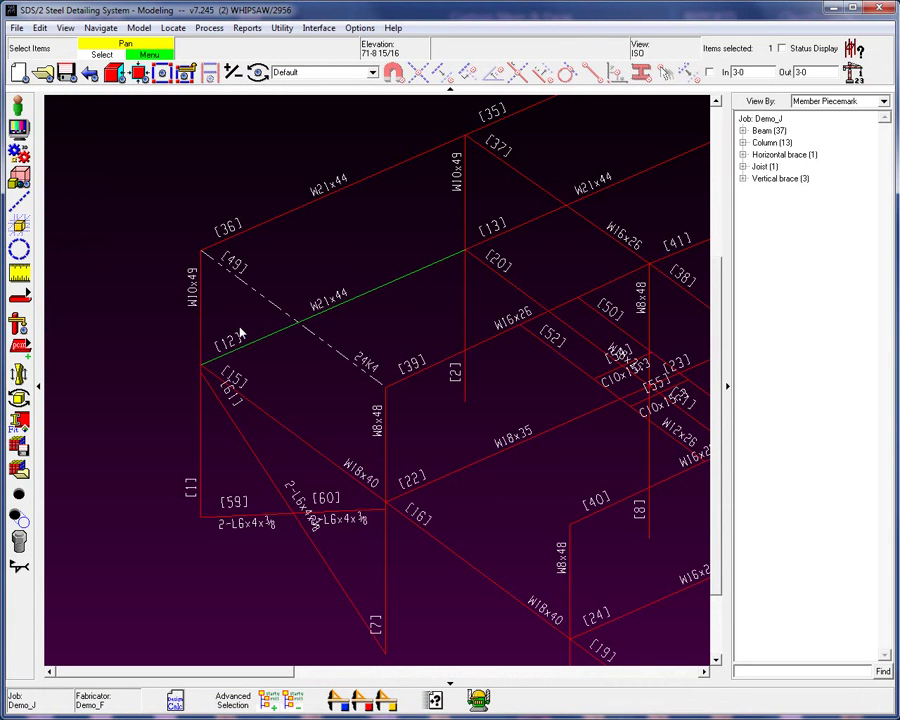
left_click_drag(240, 326, 227, 396)
right_click(88, 302)
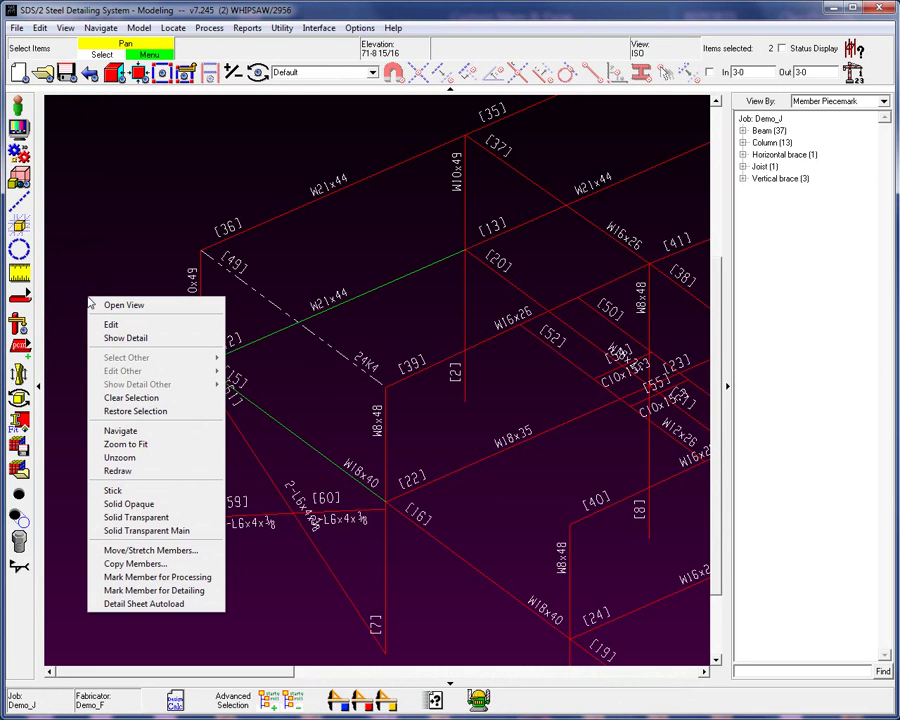
left_click(110, 323)
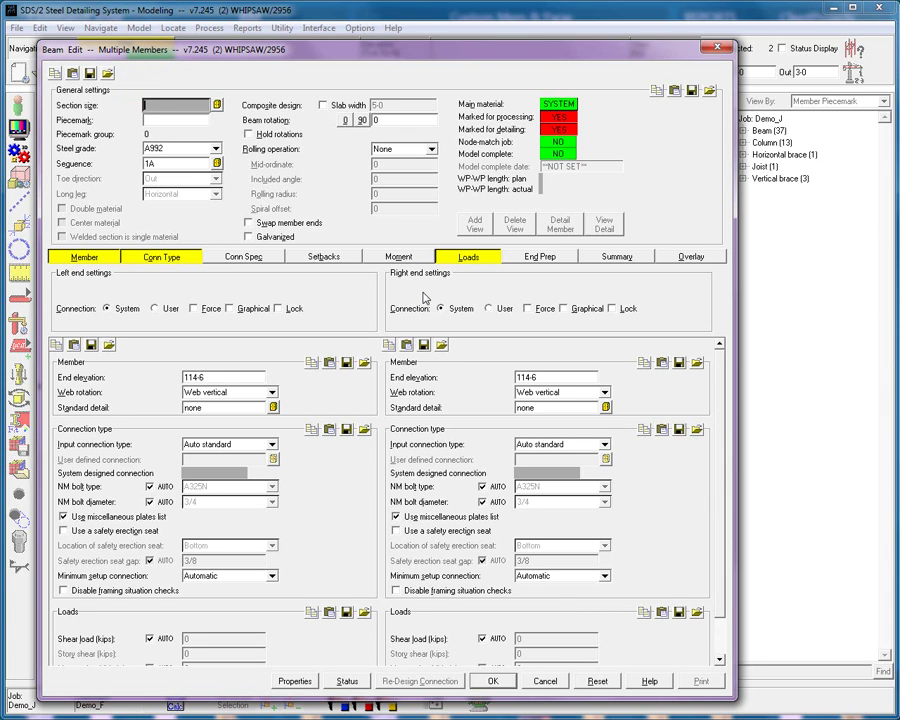
left_click(542, 680)
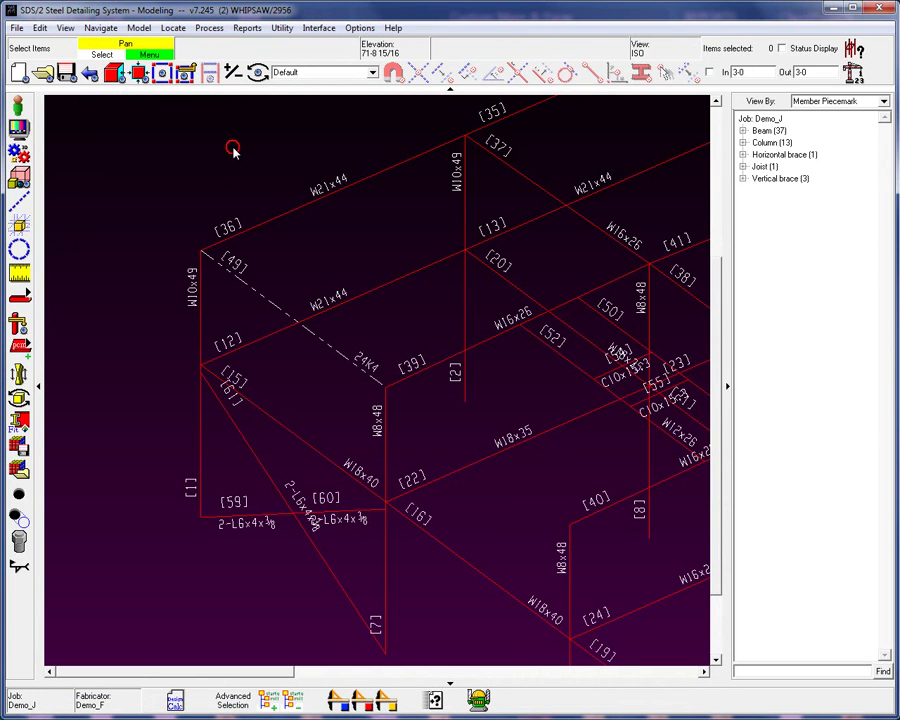
- Unzoom to the whole Demo_J frame and close the multi-member edit window
right_click(234, 153)
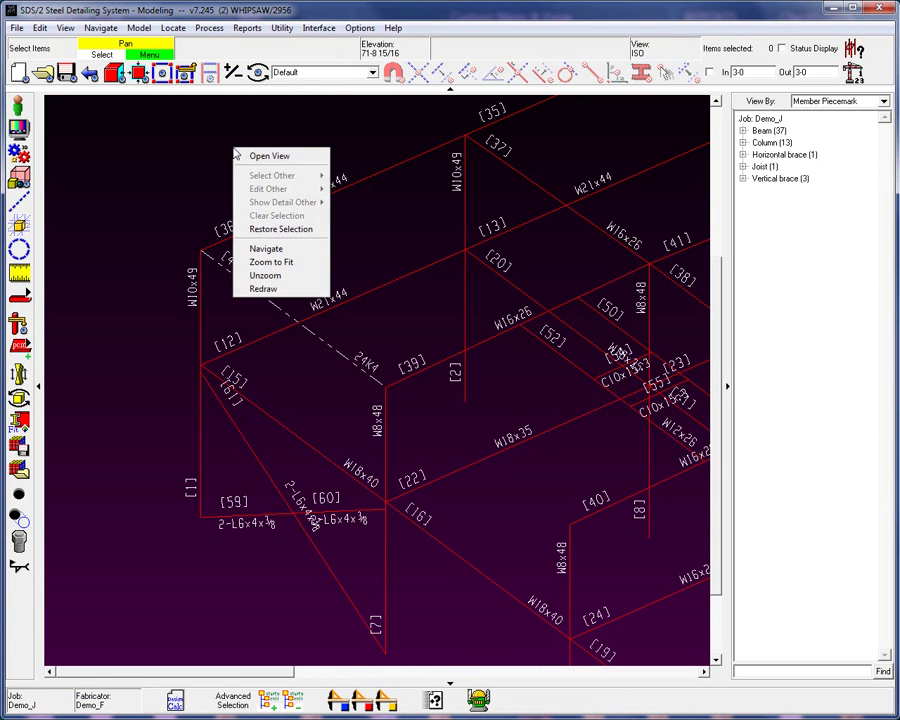
left_click(279, 277)
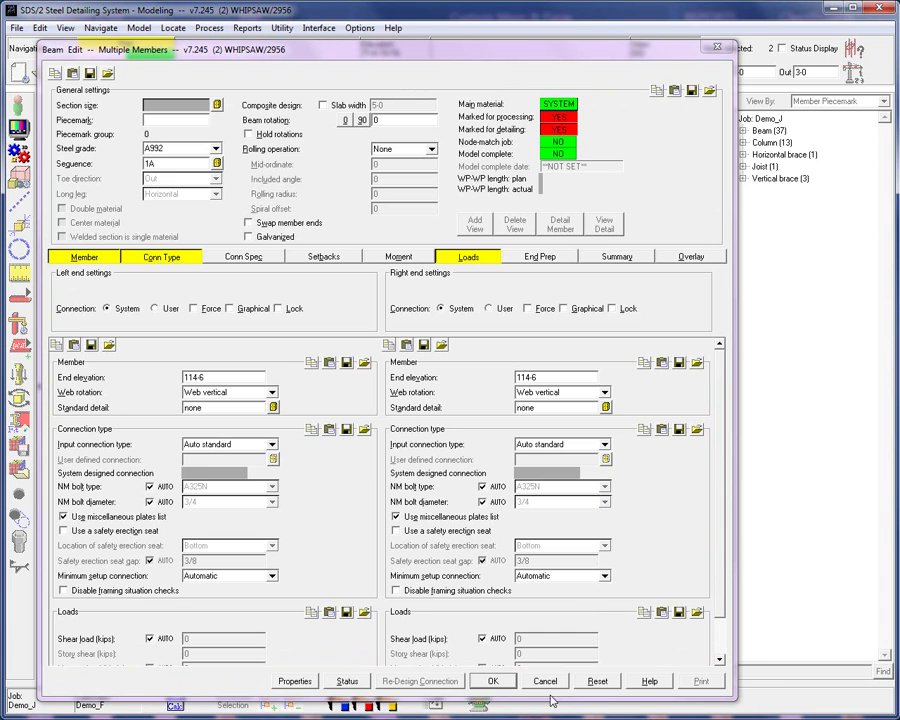
key("Escape")
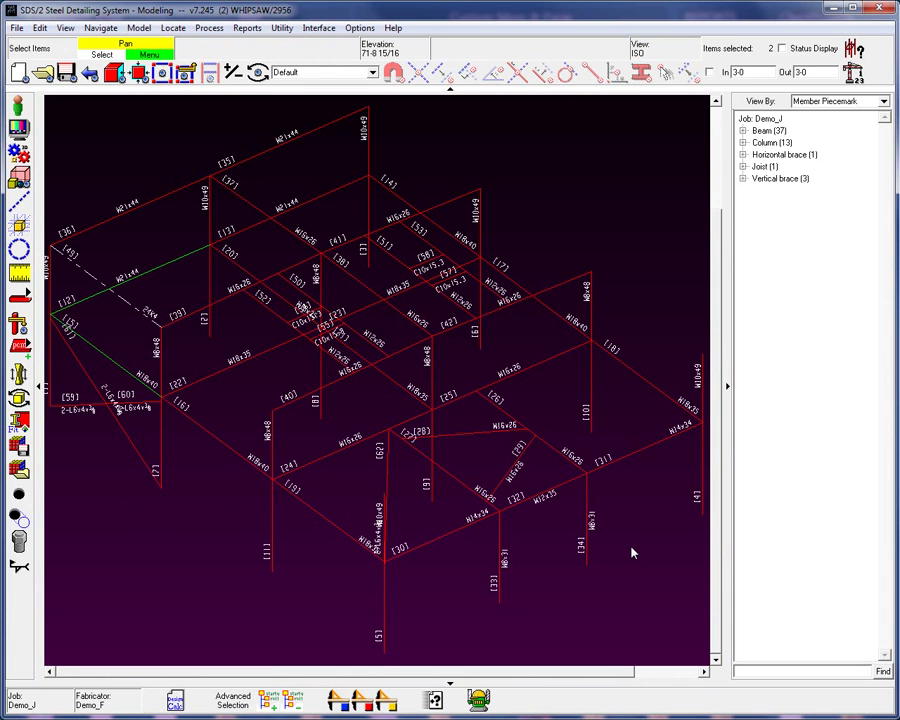